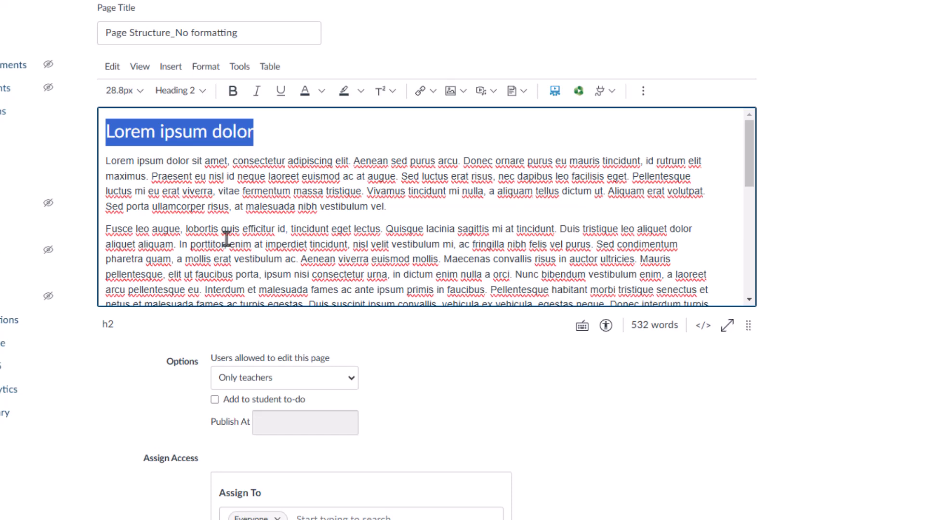
Put "Fusce leo augue," on its own line above its paragraph and format it as Heading 3.
{"action": "left_click", "coordinate": [414, 214]}
{"action": "scroll", "coordinate": [417, 214], "scroll_direction": "down", "scroll_amount": 3}
{"action": "left_click_drag", "start_coordinate": [183, 159], "coordinate": [105, 159]}
{"action": "left_click", "coordinate": [186, 159]}
{"action": "key", "text": "Return"}
{"action": "left_click_drag", "start_coordinate": [186, 160], "coordinate": [105, 159]}
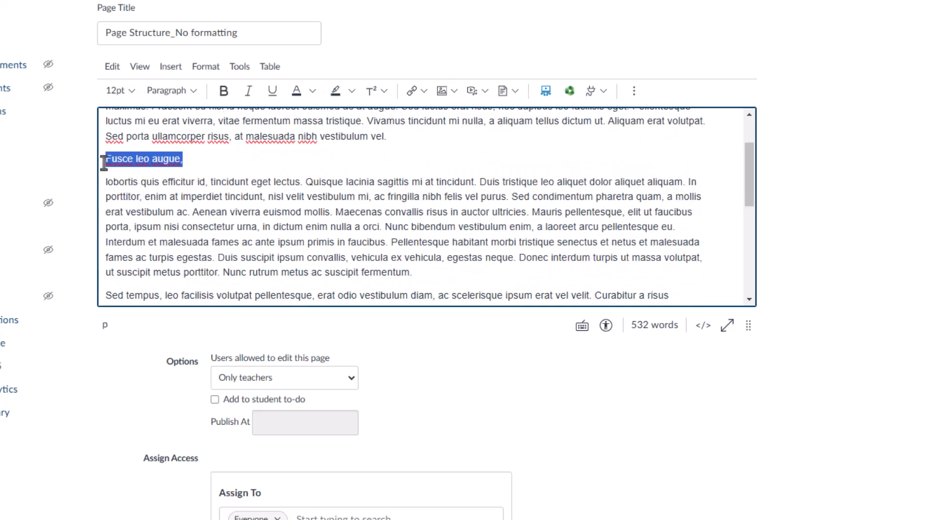
{"action": "left_click", "coordinate": [166, 91]}
{"action": "left_click", "coordinate": [183, 136]}
Split the long paragraph below "Fusce leo augue," before "Aenean viverra euismod" and before "Pellentesque habitant".
{"action": "key", "text": "Return"}
{"action": "left_click", "coordinate": [284, 272]}
{"action": "key", "text": "Return"}
Add the line "Aenean viverra" above the paragraph starting with those words and format it as Heading 4.
{"action": "scroll", "coordinate": [209, 233], "scroll_direction": "down", "scroll_amount": 1}
{"action": "left_click", "coordinate": [104, 174]}
{"action": "key", "text": "Return"}
{"action": "key", "text": "Up"}
{"action": "type", "text": "Aenean viverra"}
{"action": "left_click_drag", "start_coordinate": [184, 174], "coordinate": [105, 172]}
{"action": "left_click", "coordinate": [171, 91]}
{"action": "left_click", "coordinate": [183, 155]}
Add the subheading "Pellentesque habitant" above the paragraph starting with those words.
{"action": "left_click", "coordinate": [203, 247]}
{"action": "type", "text": "Pellentesque habitant"}
{"action": "left_click_drag", "start_coordinate": [205, 248], "coordinate": [105, 249]}
Enlarge the content editor and save the page.
{"action": "left_click_drag", "start_coordinate": [748, 325], "coordinate": [748, 469]}
{"action": "scroll", "coordinate": [648, 493], "scroll_direction": "down", "scroll_amount": 7}
{"action": "scroll", "coordinate": [648, 493], "scroll_direction": "down", "scroll_amount": 2}
{"action": "left_click", "coordinate": [737, 474]}
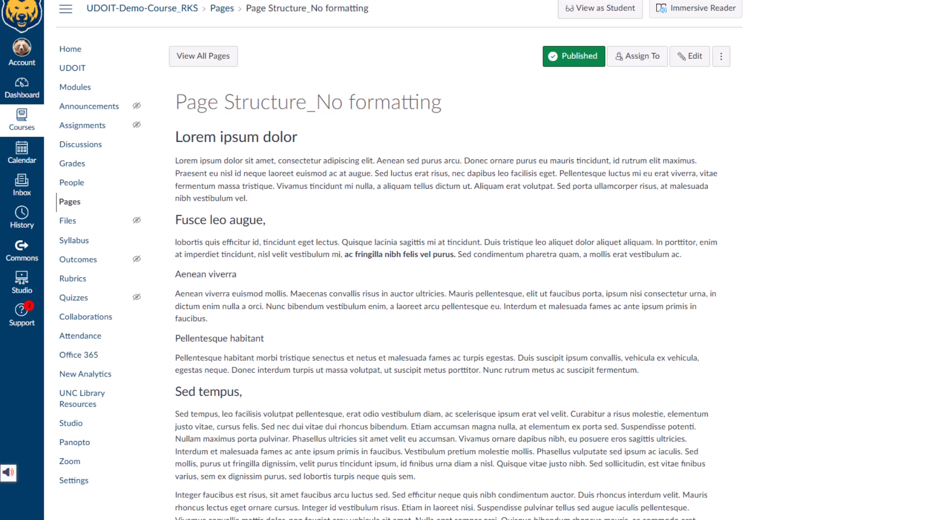
Open UDOIT and review the first Avoid Using Styles for Document Structure suggestion from the course overview.
{"action": "left_click", "coordinate": [82, 72]}
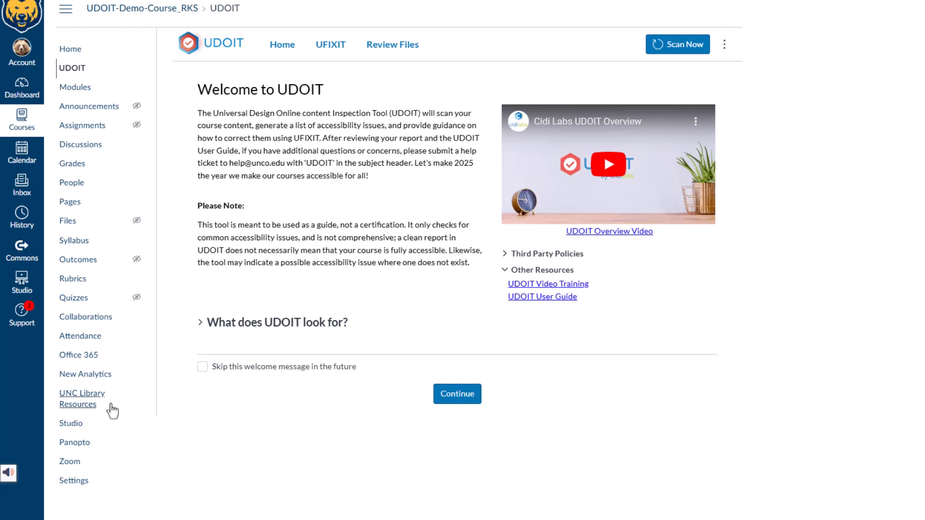
{"action": "left_click", "coordinate": [275, 48]}
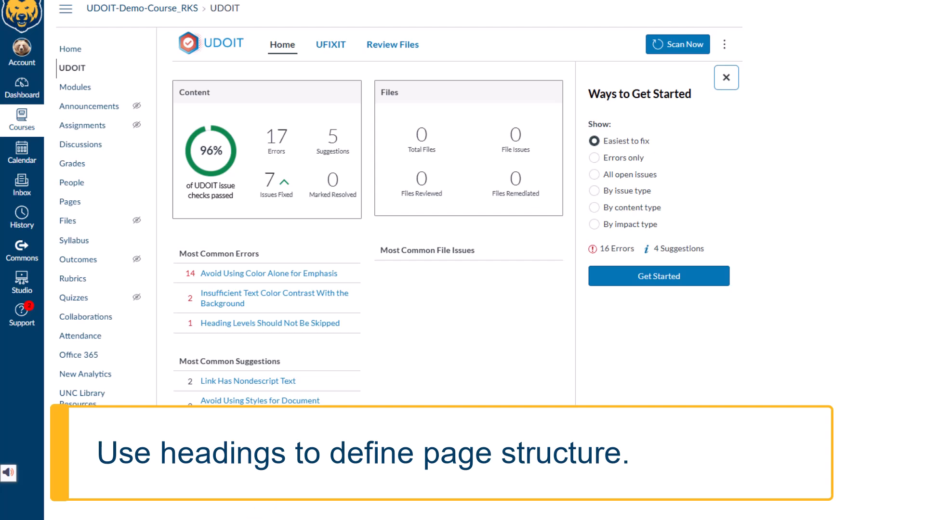
{"action": "left_click", "coordinate": [262, 409]}
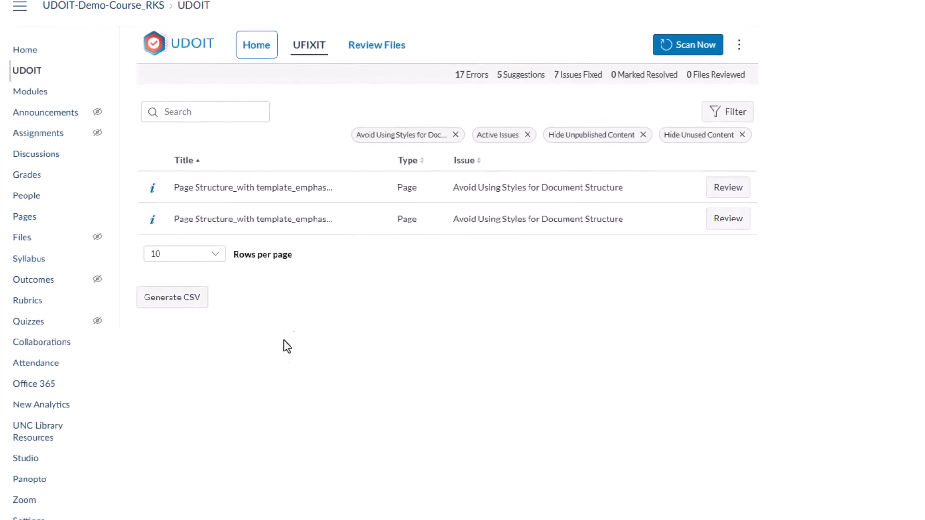
{"action": "left_click", "coordinate": [258, 190]}
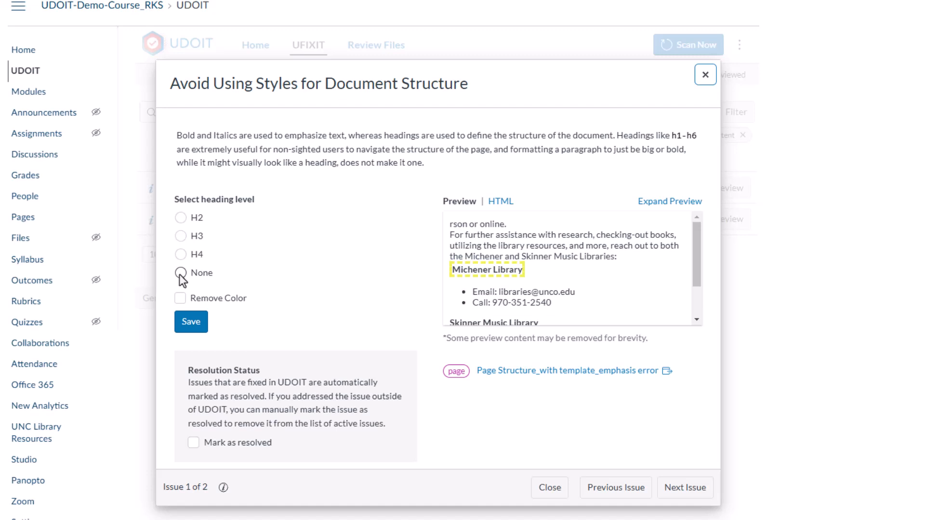
Fix the bold "Michener Library" text as an H4 heading with its color removed, save it and close the review.
{"action": "left_click", "coordinate": [180, 255]}
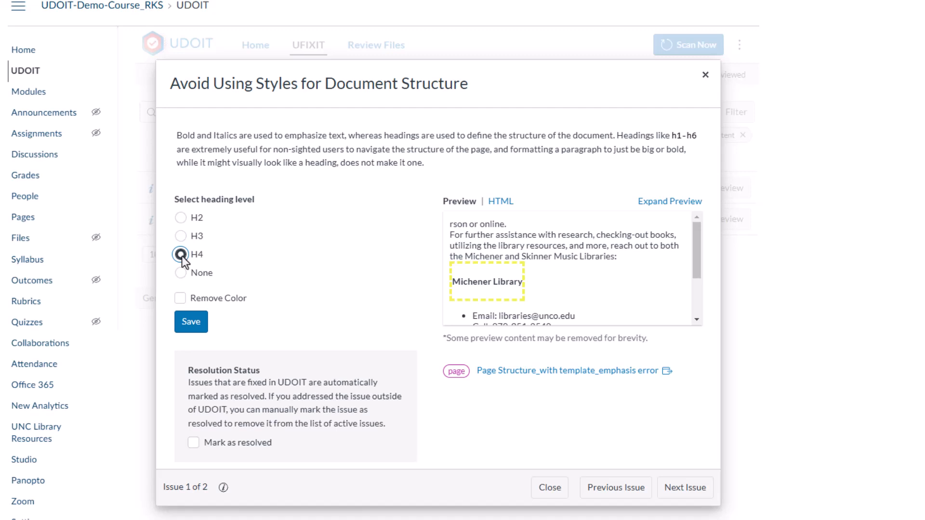
{"action": "left_click", "coordinate": [191, 322]}
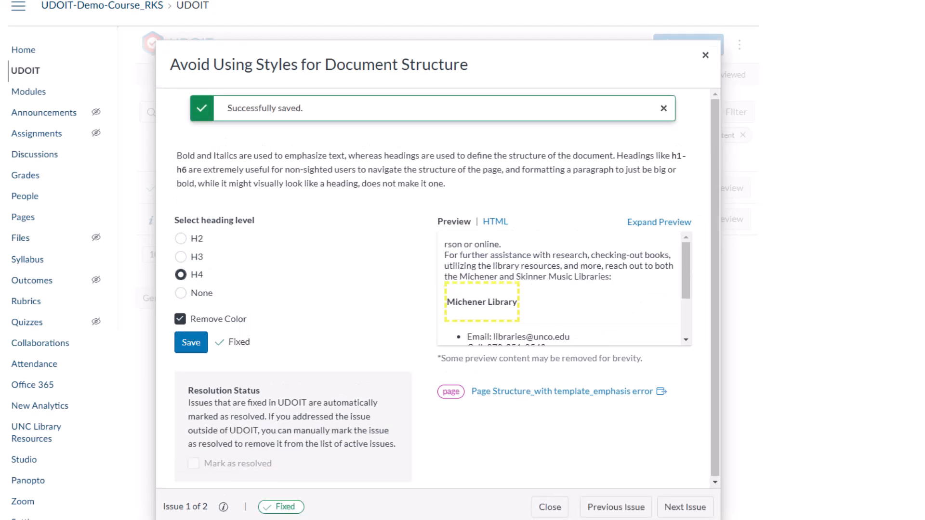
{"action": "left_click", "coordinate": [550, 508]}
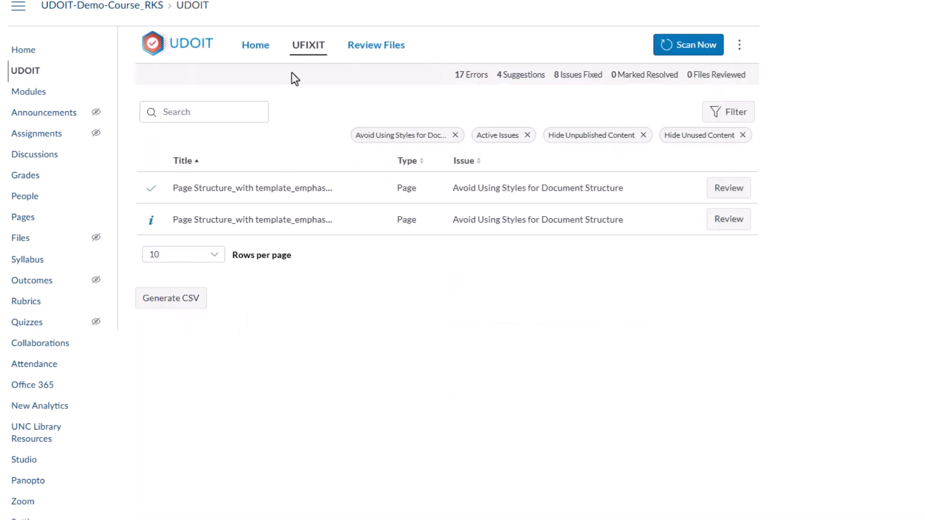
Review the Heading Levels Should Not Be Skipped error on Page Structure_Example 03 and its linked page, and return to the UDOIT overview.
{"action": "left_click", "coordinate": [266, 47]}
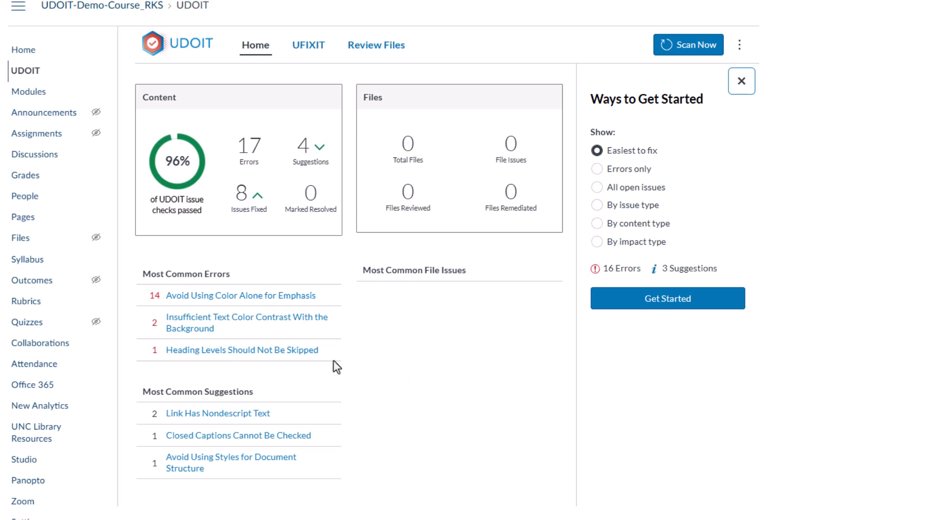
{"action": "left_click", "coordinate": [291, 352]}
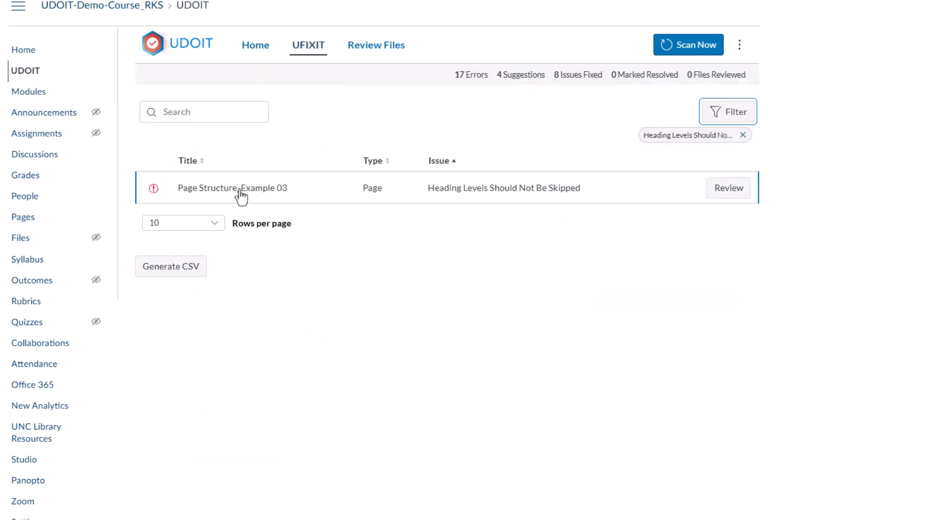
{"action": "left_click", "coordinate": [241, 193]}
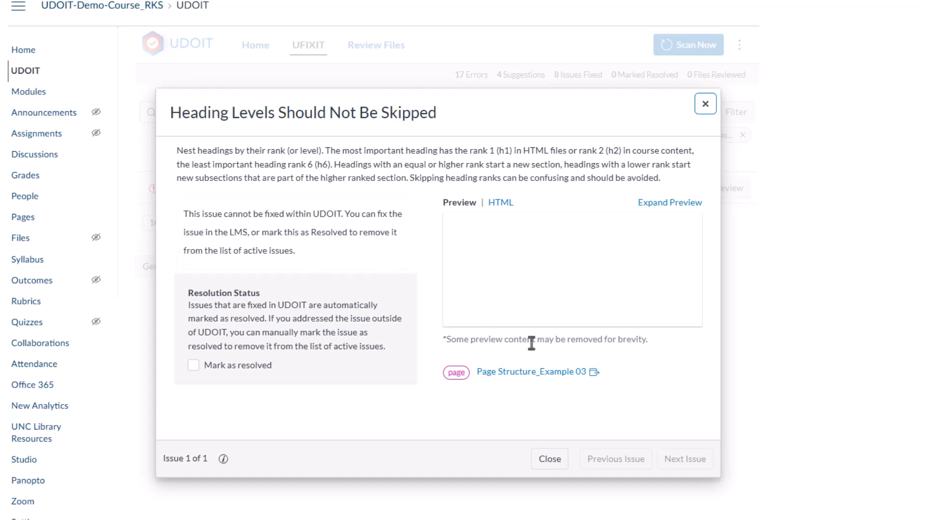
{"action": "left_click", "coordinate": [515, 376]}
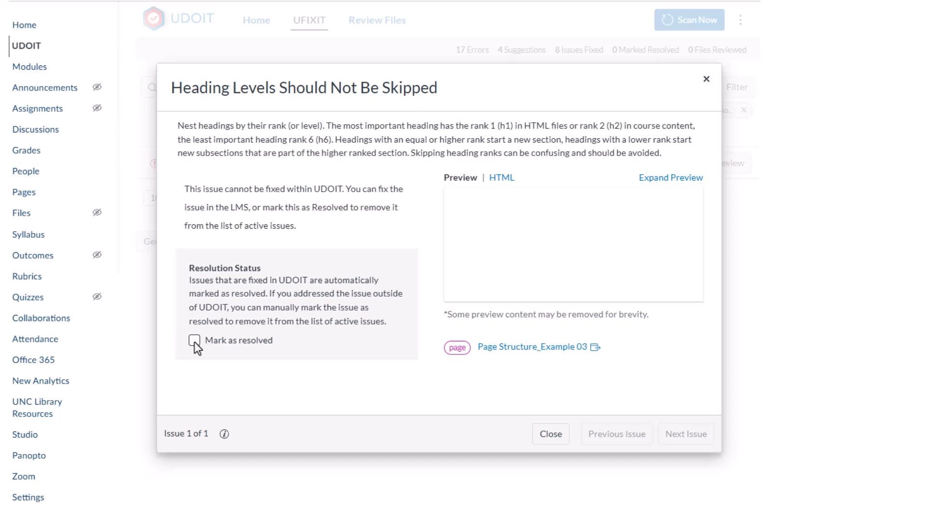
{"action": "left_click", "coordinate": [550, 435]}
{"action": "left_click", "coordinate": [257, 22]}
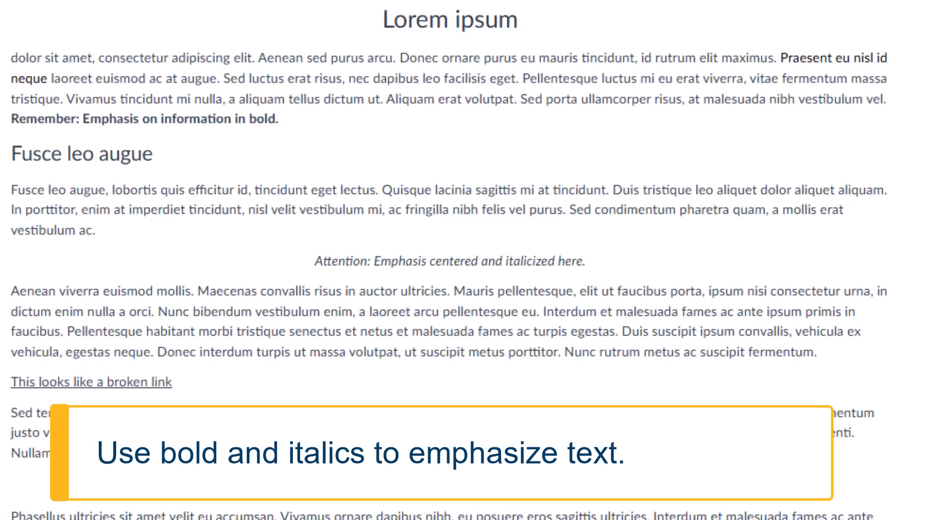
Open the Avoid Using Color Alone for Emphasis errors and review the first Page Structure_Formatting with errors issue.
{"action": "scroll", "coordinate": [448, 260], "scroll_direction": "down", "scroll_amount": 3}
{"action": "scroll", "coordinate": [449, 260], "scroll_direction": "down", "scroll_amount": 2}
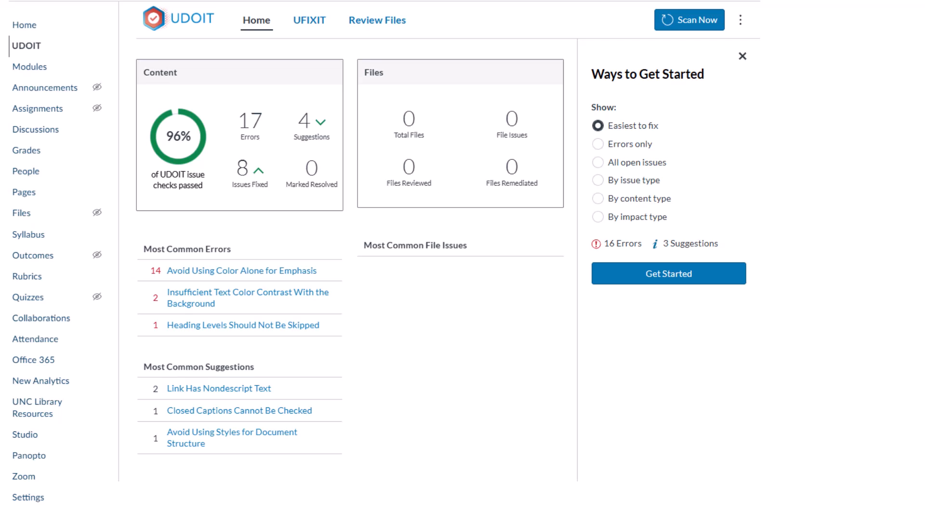
{"action": "left_click", "coordinate": [273, 278]}
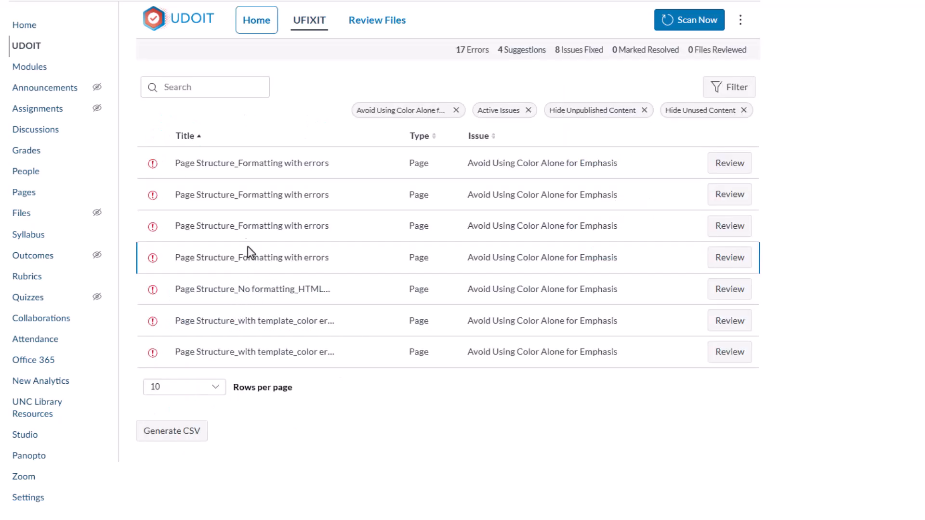
{"action": "left_click", "coordinate": [270, 171]}
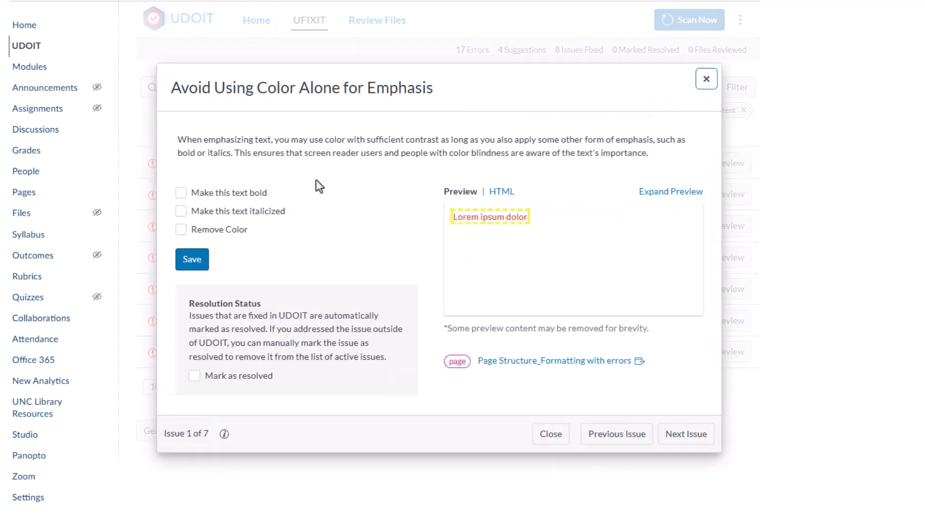
Preview the color removal, bold and italic options on the "Lorem ipsum dolor" text.
{"action": "left_click", "coordinate": [183, 230]}
{"action": "left_click", "coordinate": [183, 231]}
{"action": "left_click", "coordinate": [181, 193]}
{"action": "left_click", "coordinate": [181, 213]}
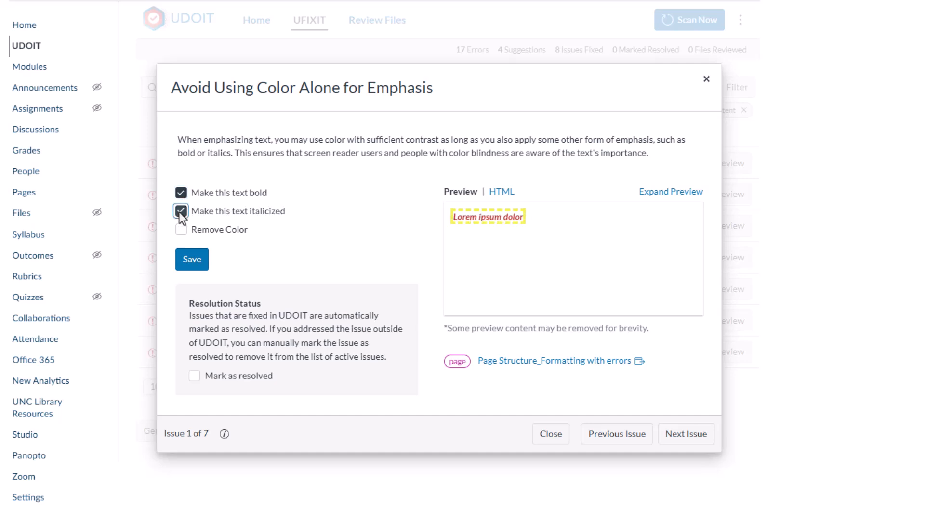
Advance to the "Praesent viverra felis lacus" issue, remove the text's color, save the fix and return to the UDOIT overview.
{"action": "left_click", "coordinate": [690, 441]}
{"action": "left_click", "coordinate": [689, 440]}
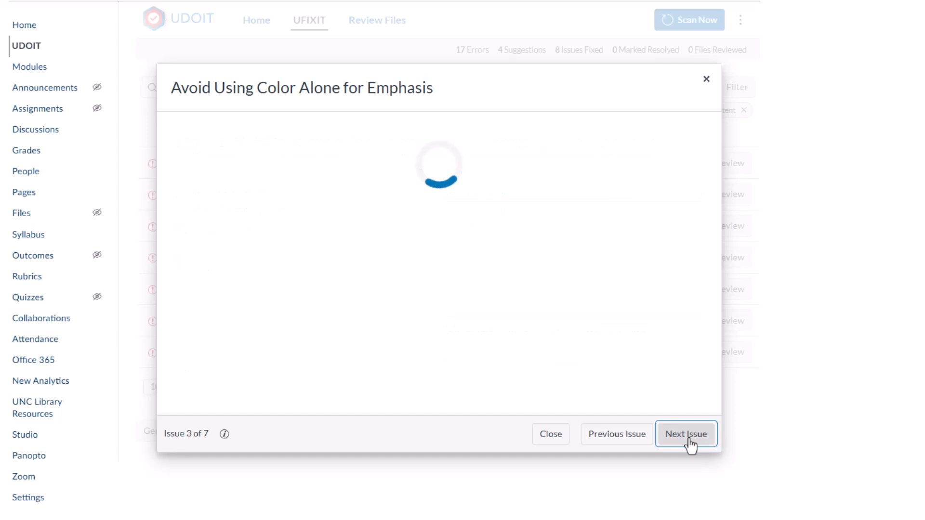
{"action": "left_click", "coordinate": [689, 440]}
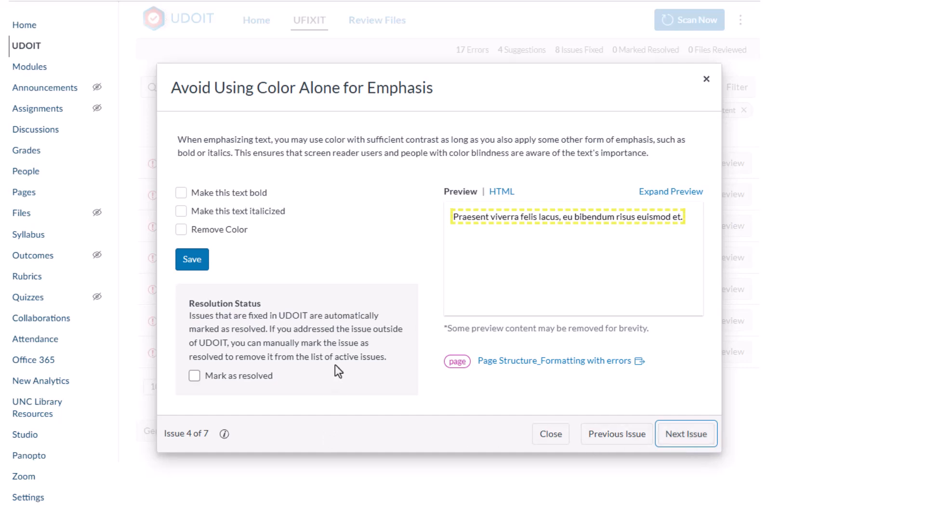
{"action": "left_click", "coordinate": [181, 230]}
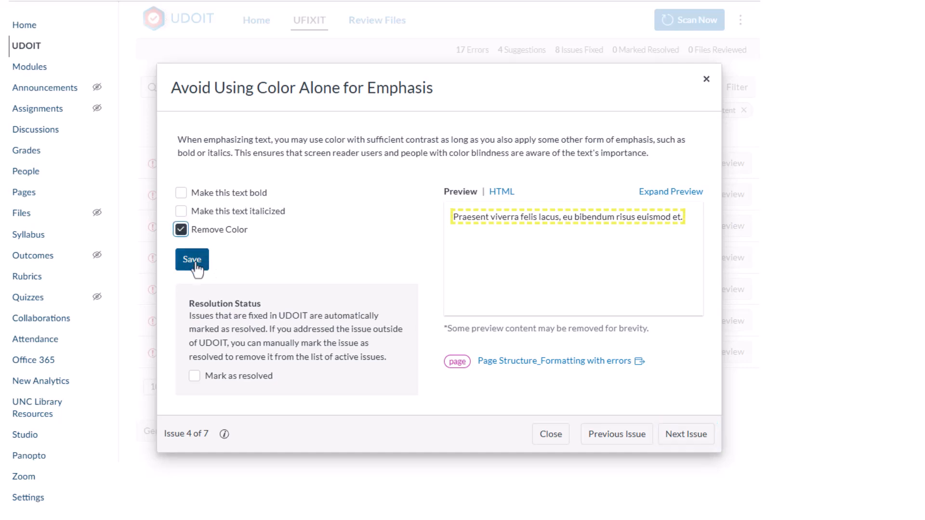
{"action": "left_click", "coordinate": [197, 269]}
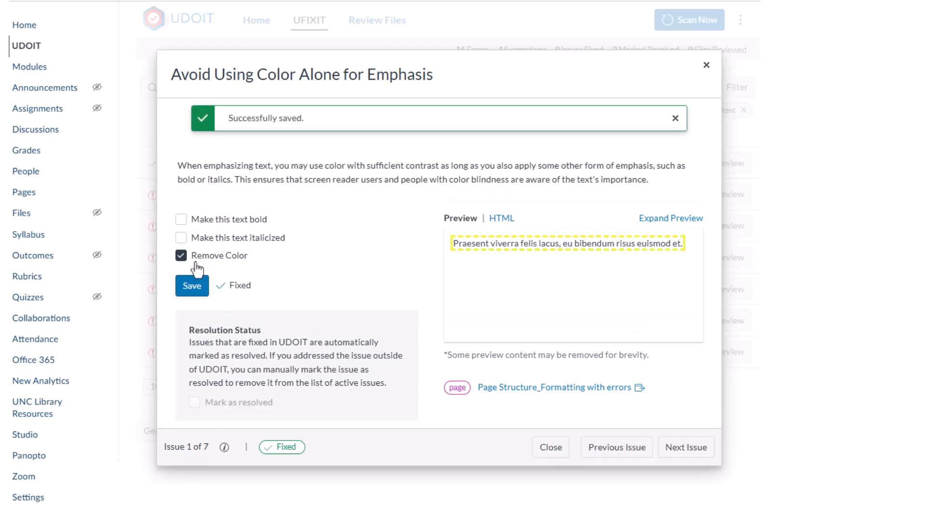
{"action": "left_click", "coordinate": [553, 450]}
{"action": "left_click", "coordinate": [252, 27]}
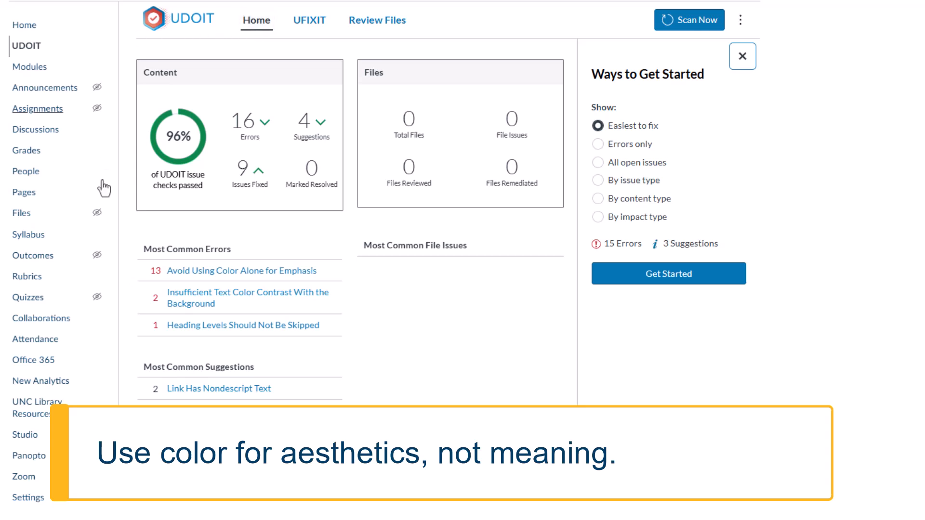
Open the first Insufficient Text Color Contrast With the Background error for review.
{"action": "left_click", "coordinate": [285, 303]}
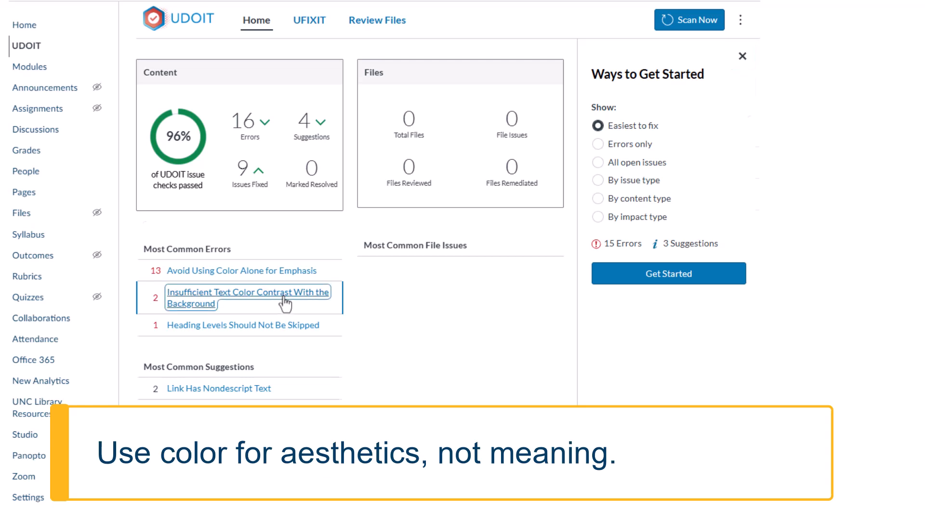
{"action": "left_click", "coordinate": [295, 173]}
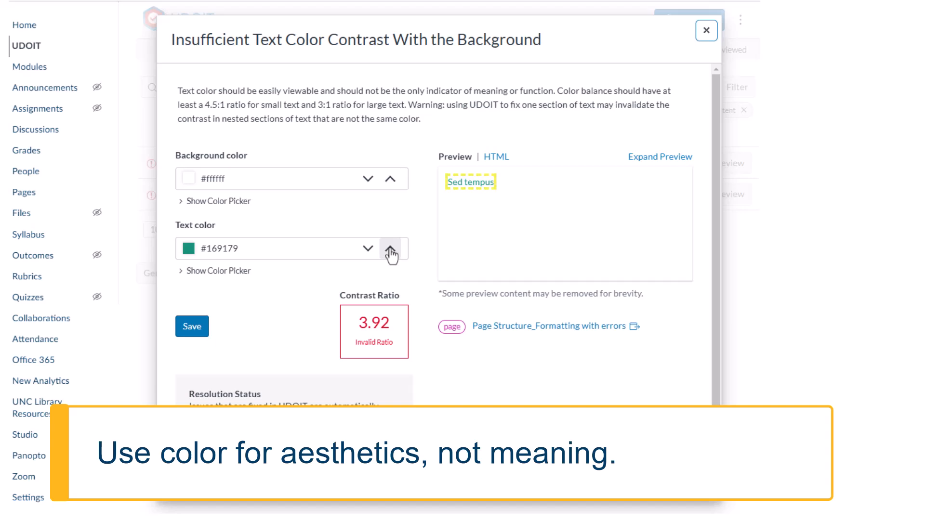
Try lighter and darker shades for the "Sed tempus" text color, ending at #0d5d4d.
{"action": "left_click", "coordinate": [390, 250]}
{"action": "left_click", "coordinate": [391, 250]}
{"action": "left_click", "coordinate": [390, 250]}
{"action": "left_click", "coordinate": [368, 250]}
{"action": "left_click", "coordinate": [369, 249]}
{"action": "left_click", "coordinate": [369, 249]}
{"action": "left_click", "coordinate": [368, 250]}
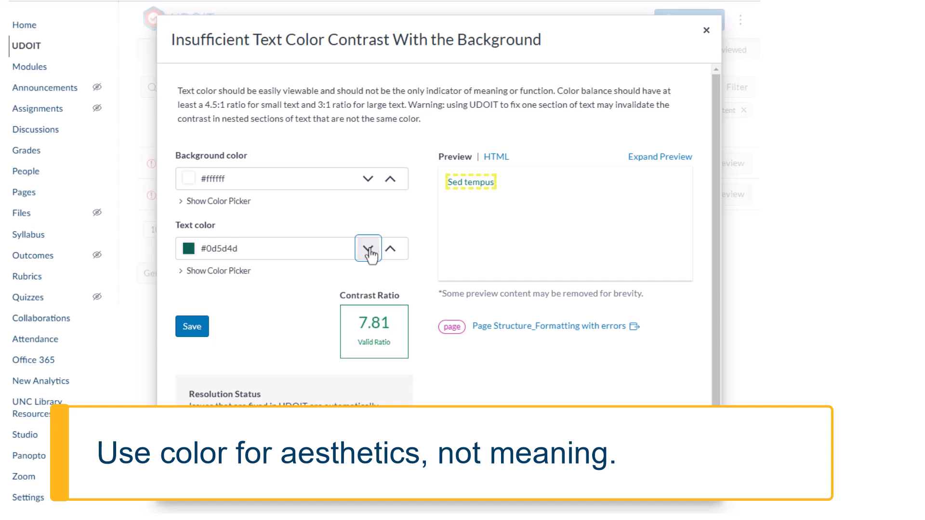
Set the "Sed tempus" text color to the green swatch #528328, save the contrast fix and close the review.
{"action": "left_click", "coordinate": [181, 273]}
{"action": "left_click", "coordinate": [230, 303]}
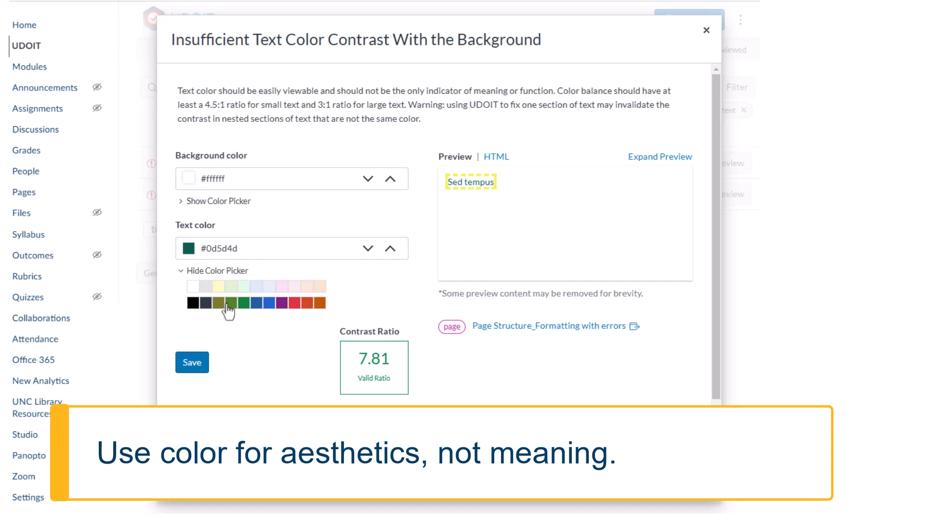
{"action": "left_click", "coordinate": [203, 363]}
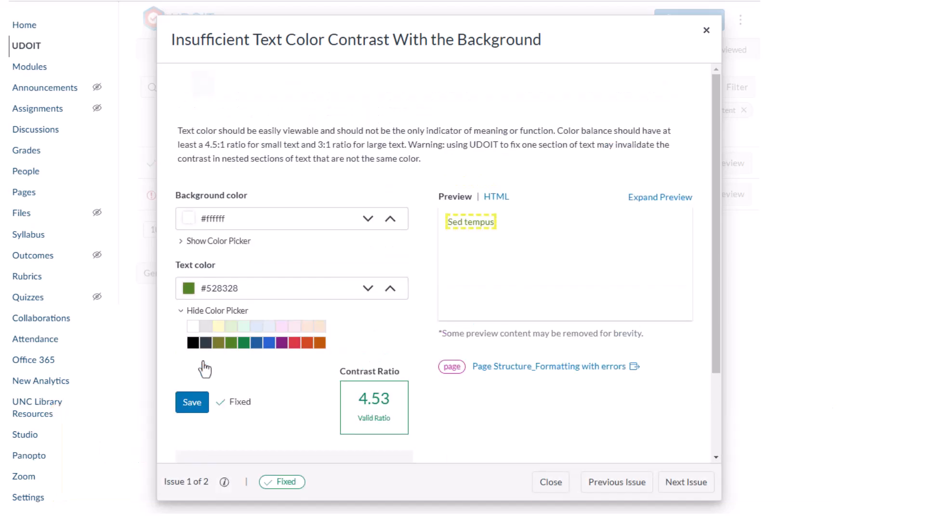
{"action": "left_click", "coordinate": [551, 482]}
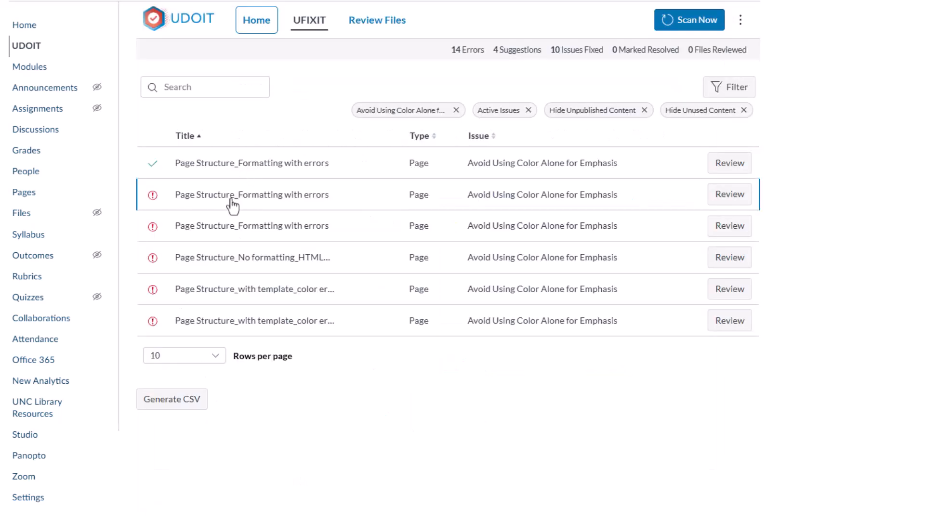
Read the guidance on using color alone for emphasis in the "Lorem ipsum dolor" issue and close it.
{"action": "left_click", "coordinate": [234, 194]}
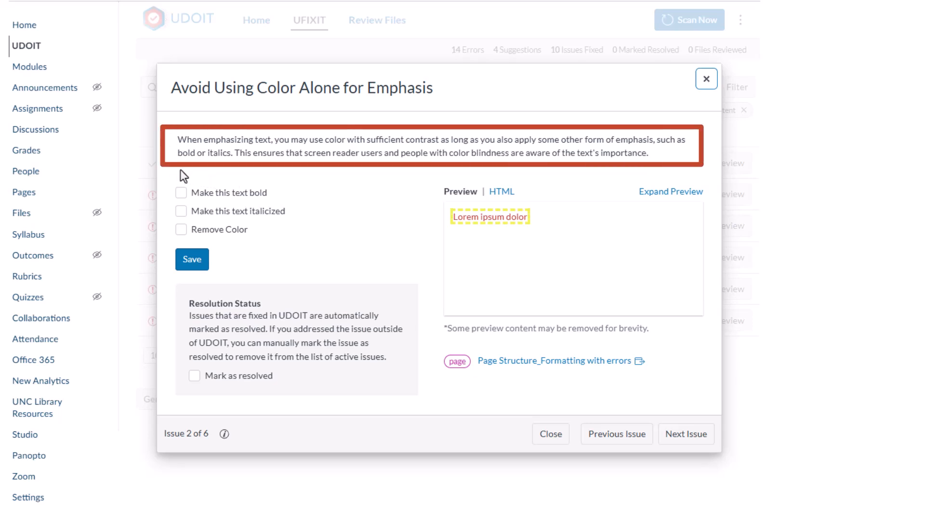
{"action": "left_click", "coordinate": [706, 79]}
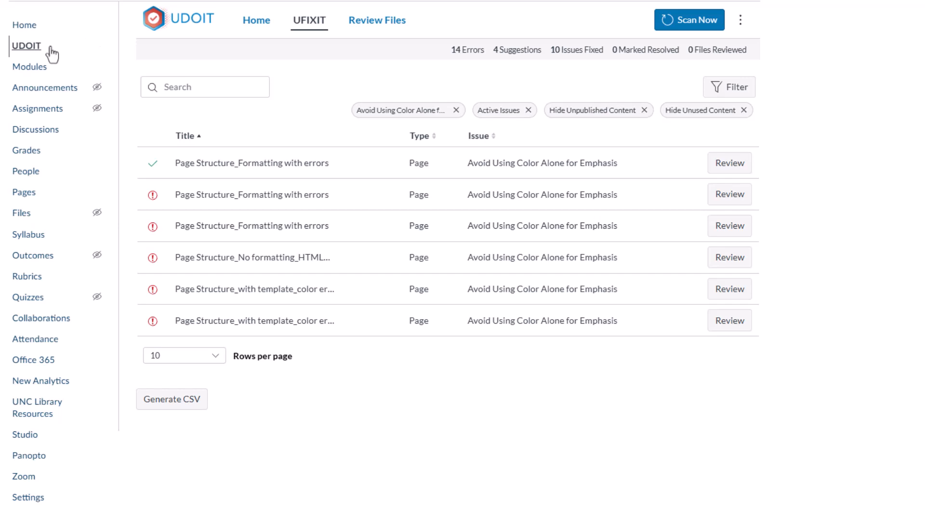
Open the UDOIT User Guide from the welcome page and examine the errors and suggestions under What Does UDOIT Look For?
{"action": "left_click", "coordinate": [24, 54]}
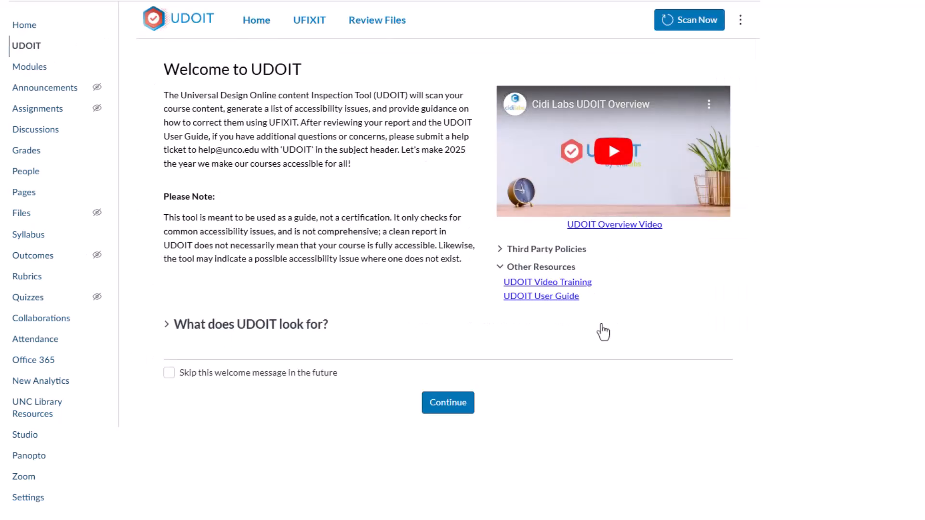
{"action": "left_click", "coordinate": [550, 300]}
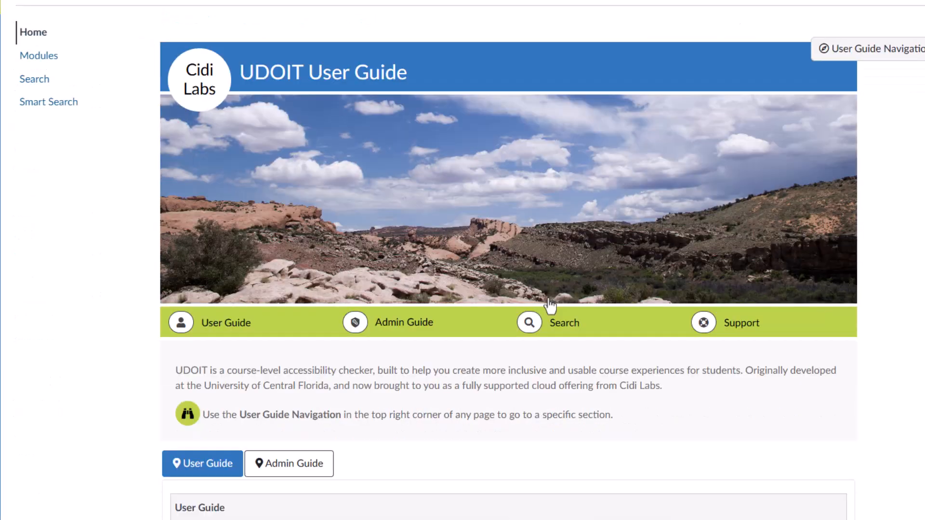
{"action": "scroll", "coordinate": [527, 416], "scroll_direction": "down", "scroll_amount": 3}
{"action": "scroll", "coordinate": [527, 415], "scroll_direction": "down", "scroll_amount": 3}
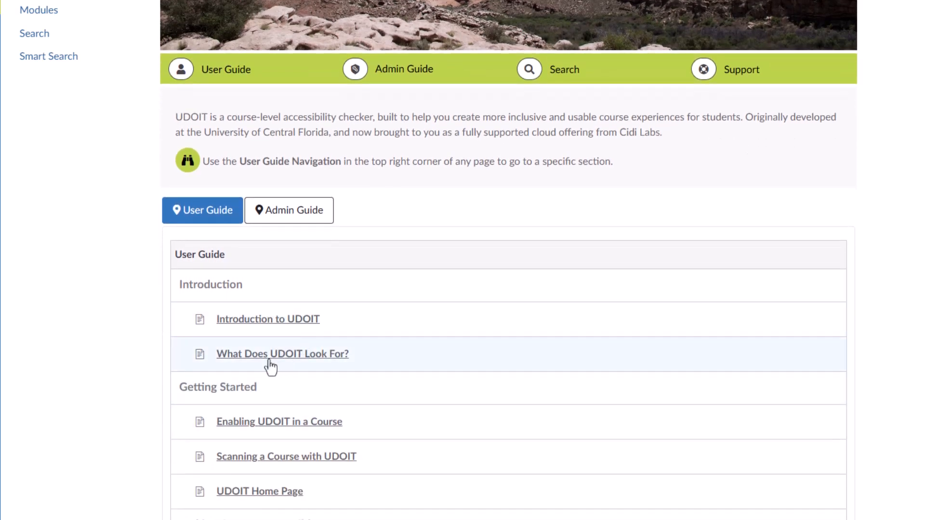
{"action": "left_click", "coordinate": [270, 357]}
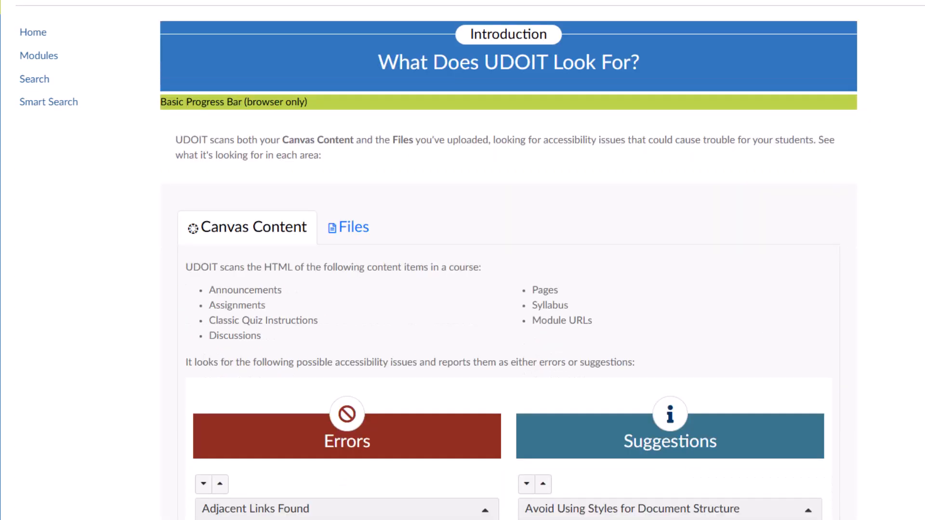
{"action": "scroll", "coordinate": [509, 269], "scroll_direction": "down", "scroll_amount": 8}
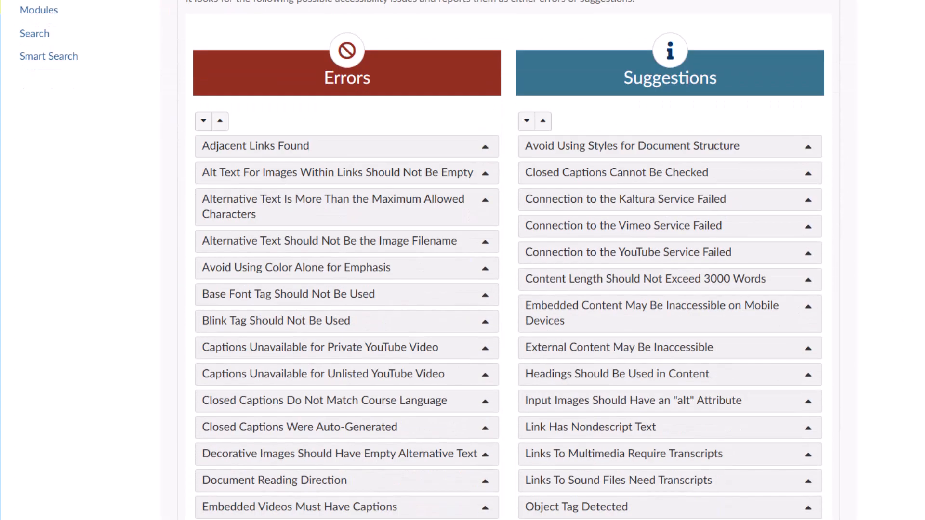